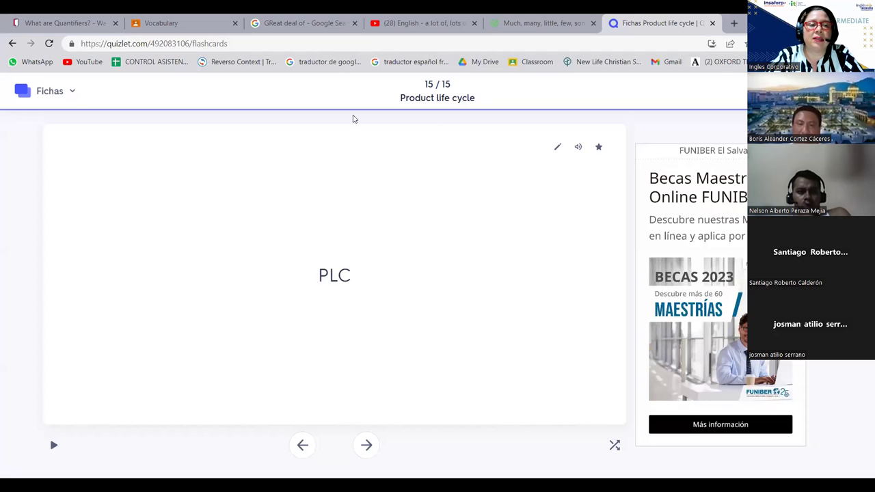
Switch the Product life cycle set from flashcards to Aprender and start its Modo Escribir exercise, restarting it once from the learning options.
left_click(70, 91)
left_click(89, 131)
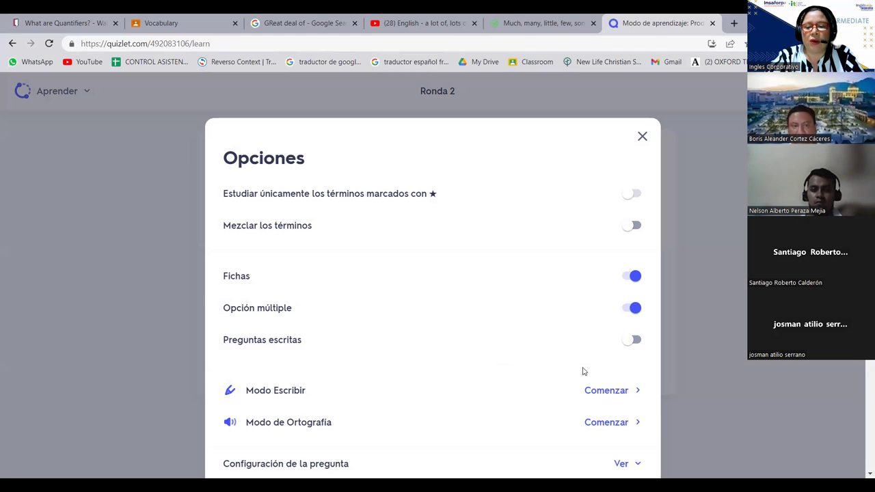
left_click(598, 391)
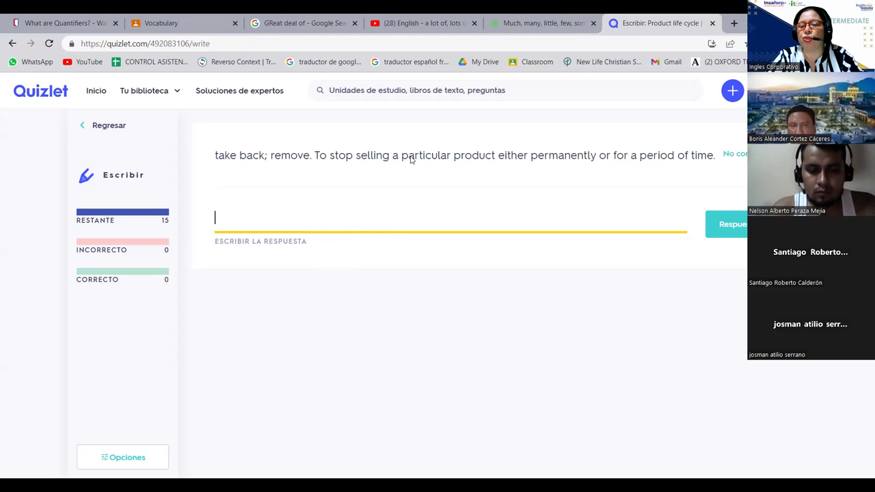
left_click(433, 175)
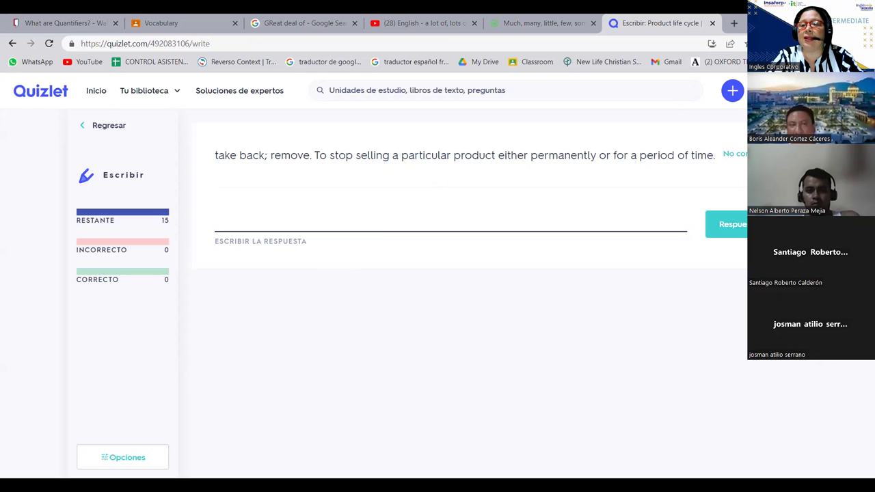
left_click(13, 43)
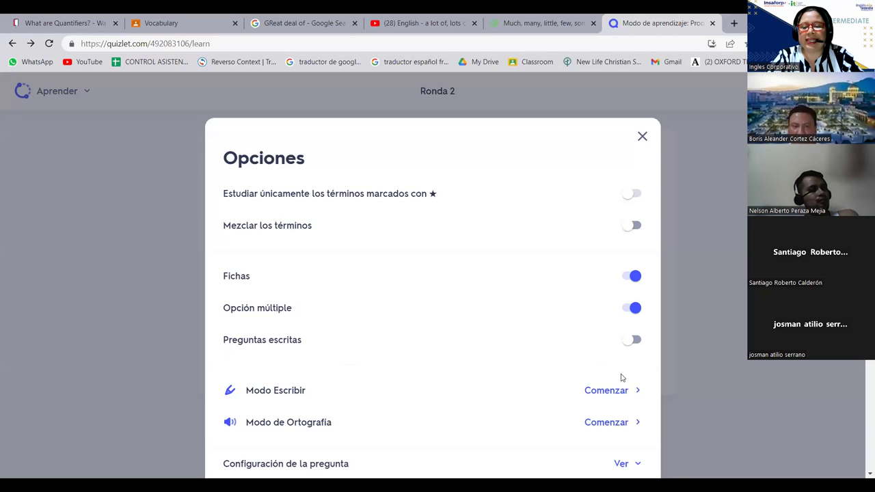
left_click(615, 393)
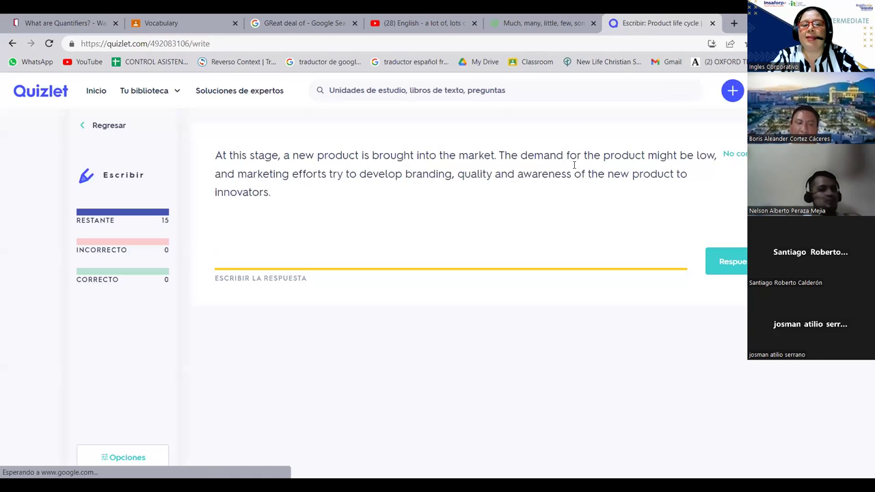
Answer the definition about a new product being brought into the market with "Market Introduction" and submit it.
left_click(237, 264)
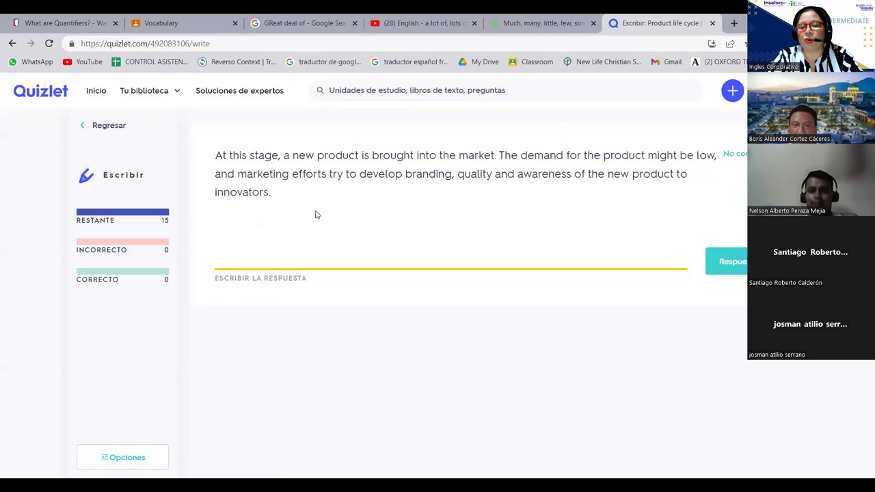
left_click(697, 369)
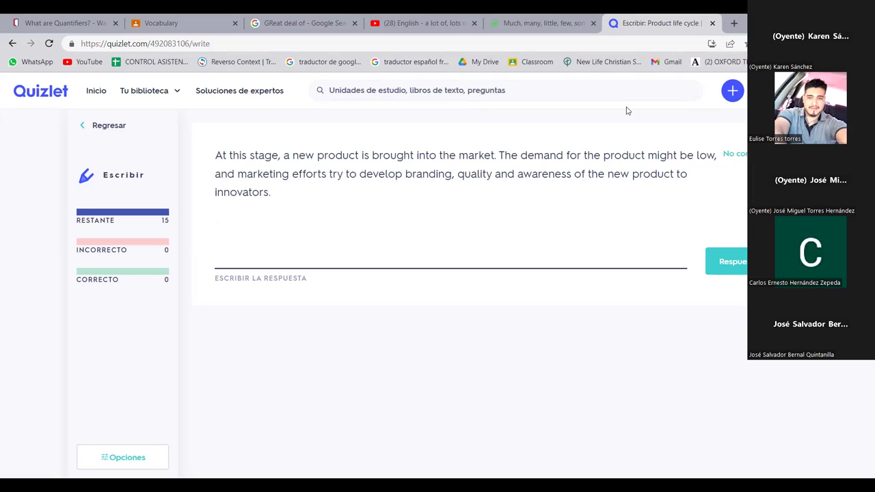
left_click(231, 236)
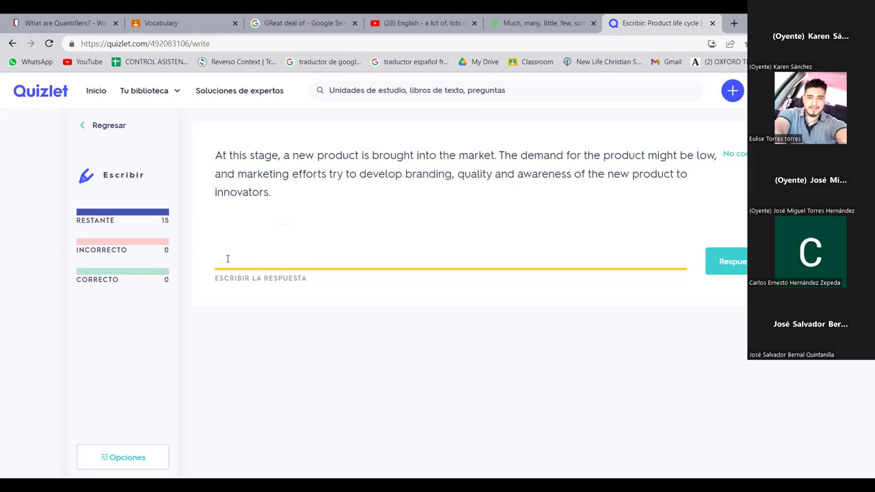
type("Market in")
key("BackSpace")
key("BackSpace")
key("BackSpace")
type("Introduction")
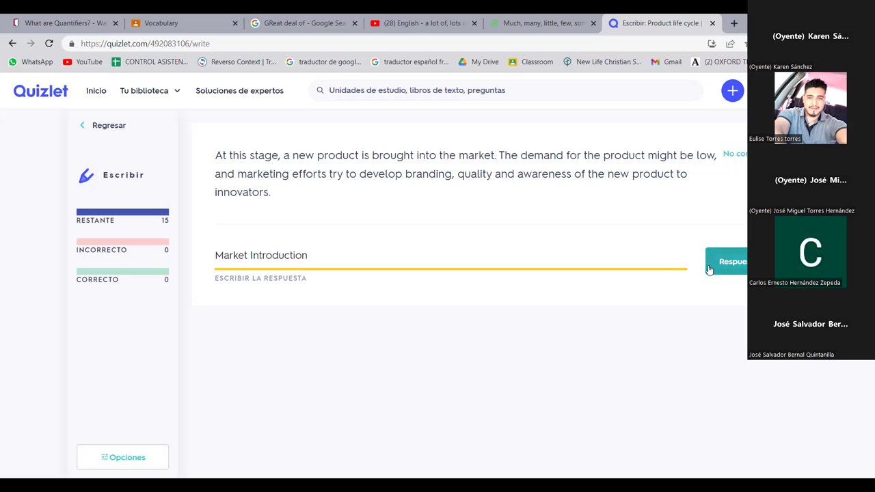
left_click_drag(569, 131, 572, 132)
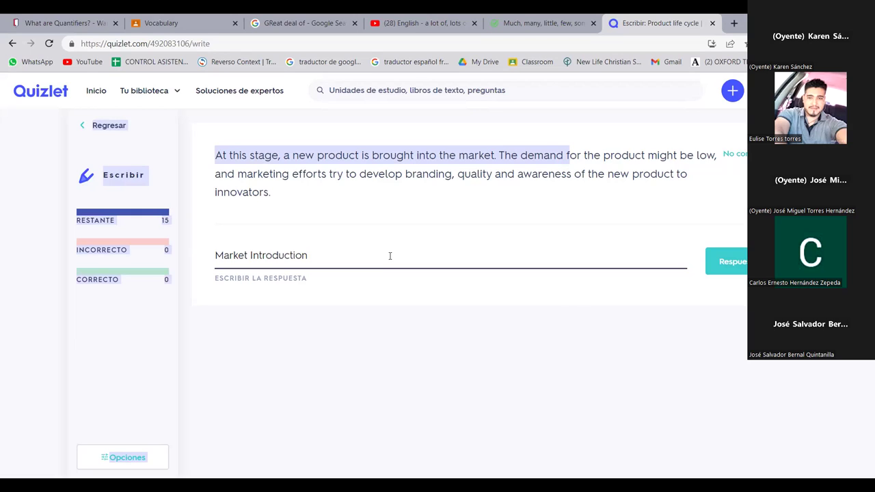
left_click(318, 256)
key("Return")
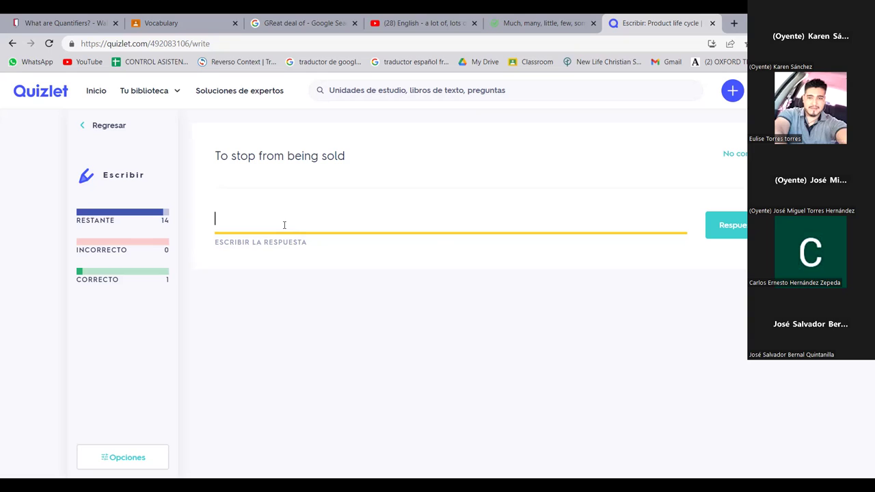
Submit "Take-off the market" for "To stop from being sold" and "Appeal" for "Attraction".
type("Take-off the market")
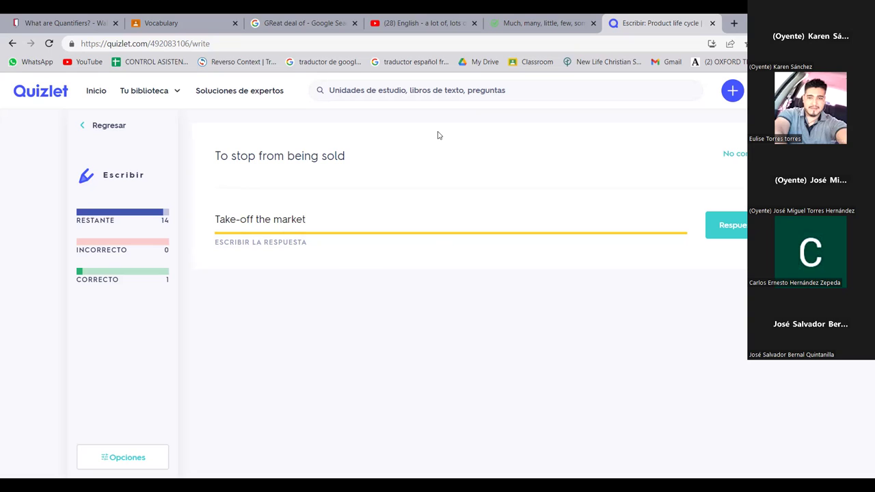
key("Return")
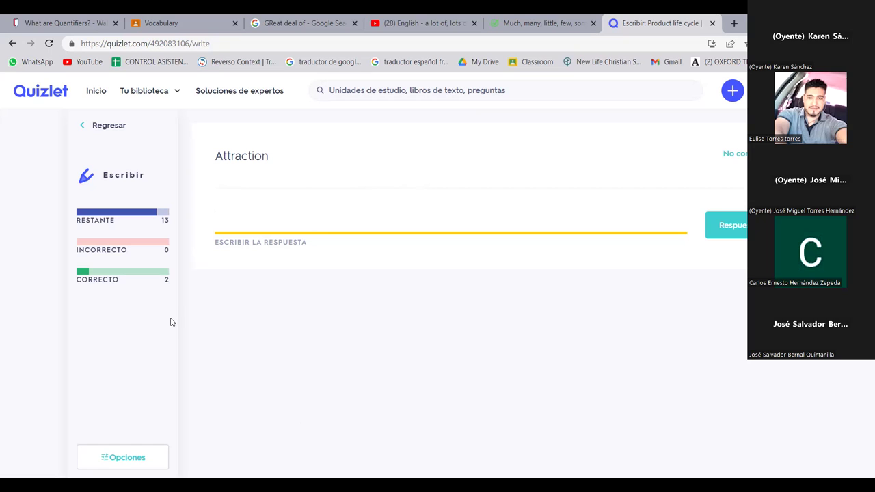
type("Appeal")
left_click(721, 235)
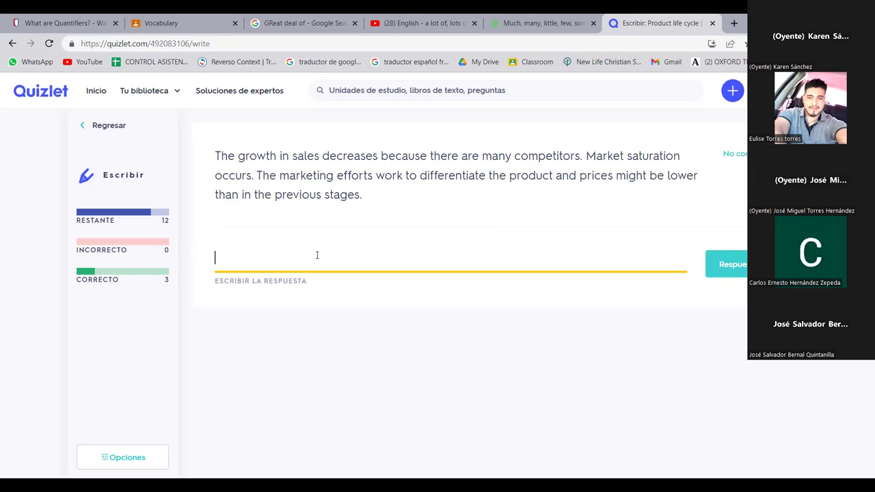
Submit "Maturity" for the stage of decreasing sales growth and "Discontinue" for the strategy of stopping production and withdrawing the product.
type("Maturity")
key("Return")
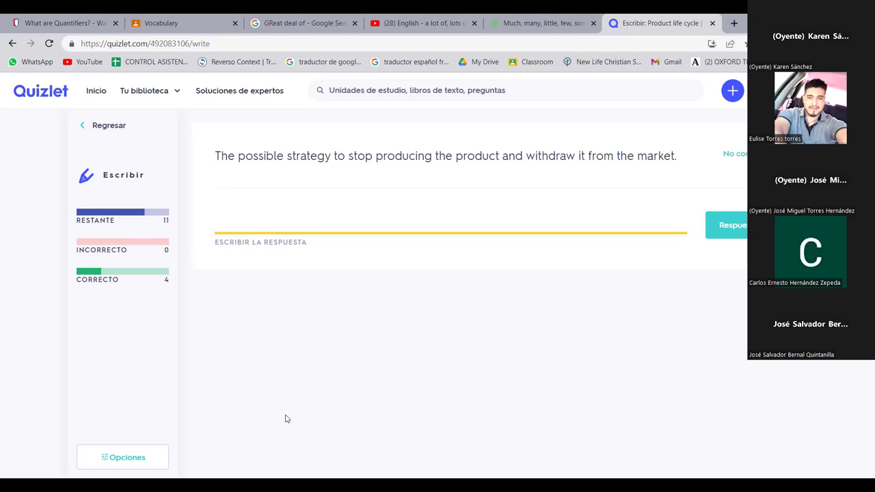
type("Discontinue")
key("Return")
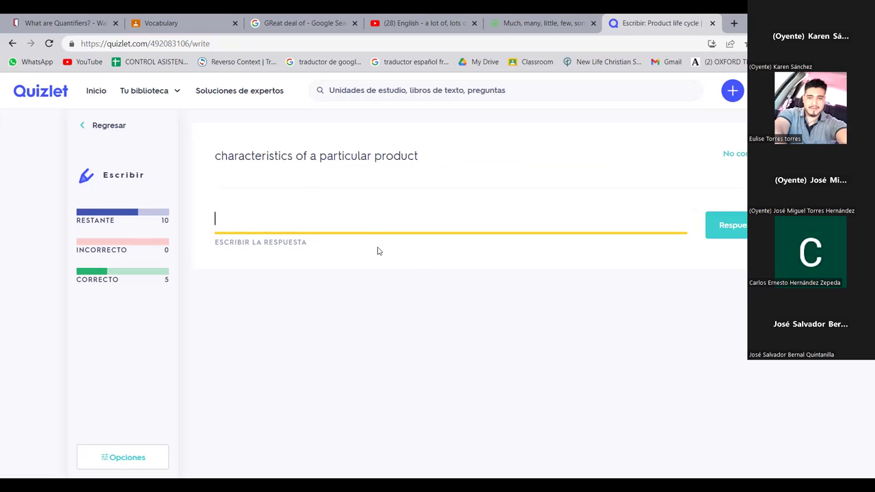
Submit "Feature" for the characteristics of a particular product and "Product development" for turning a product concept into a physical product.
type("Feature")
key("Return")
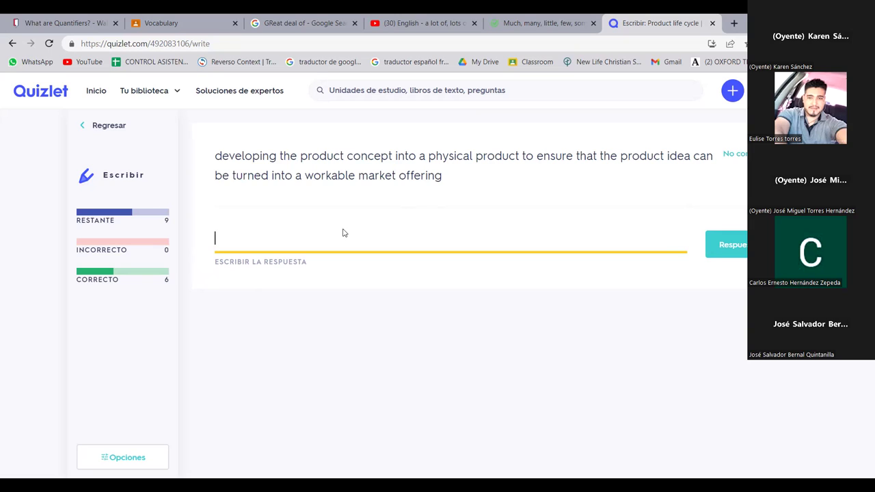
left_click(350, 320)
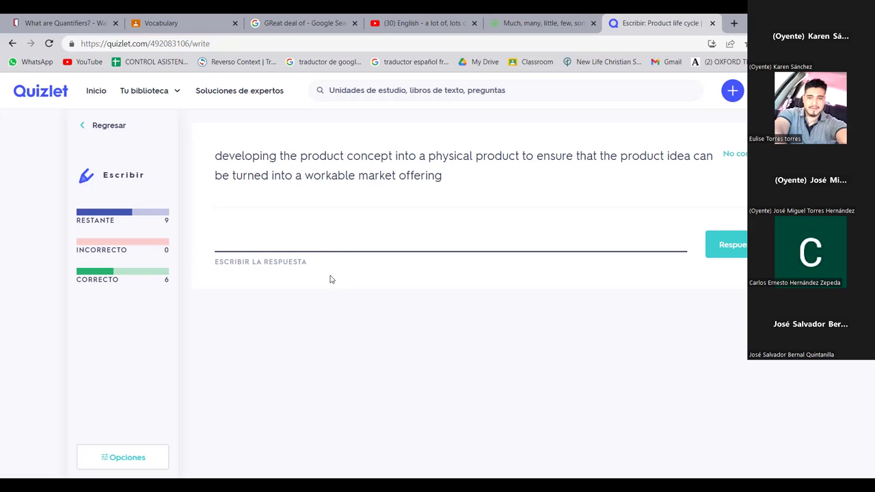
left_click(321, 242)
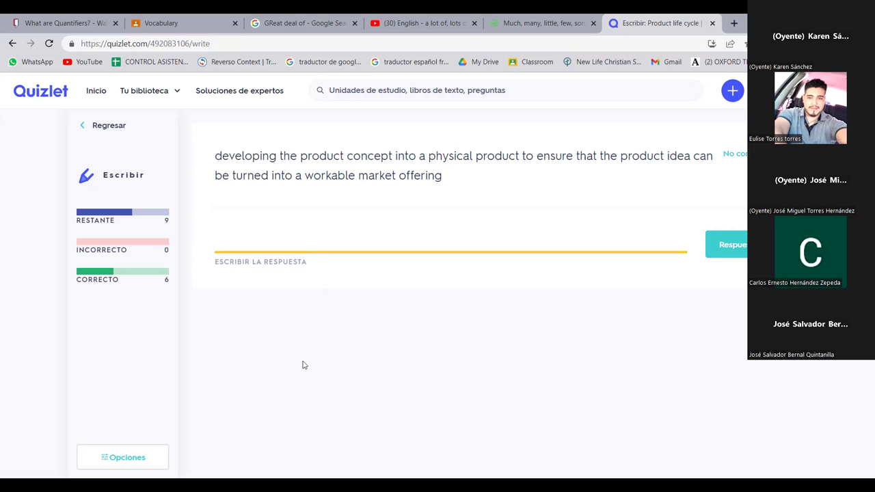
type("Product development")
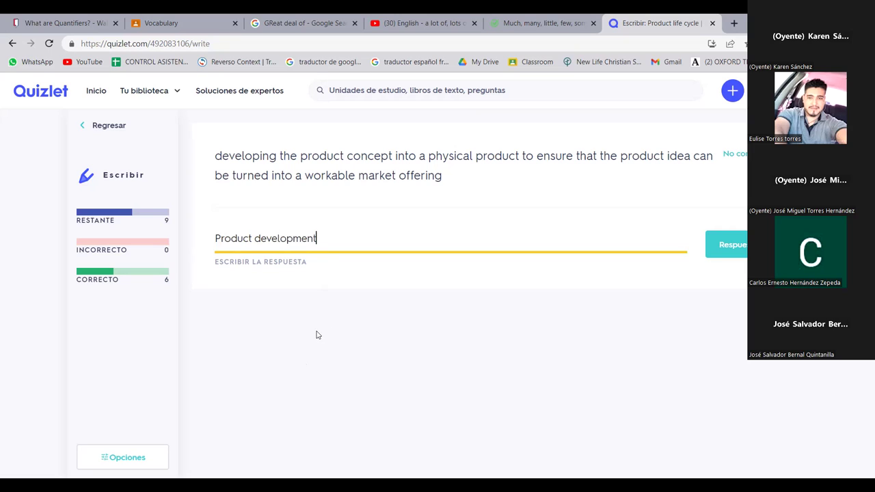
key("Return")
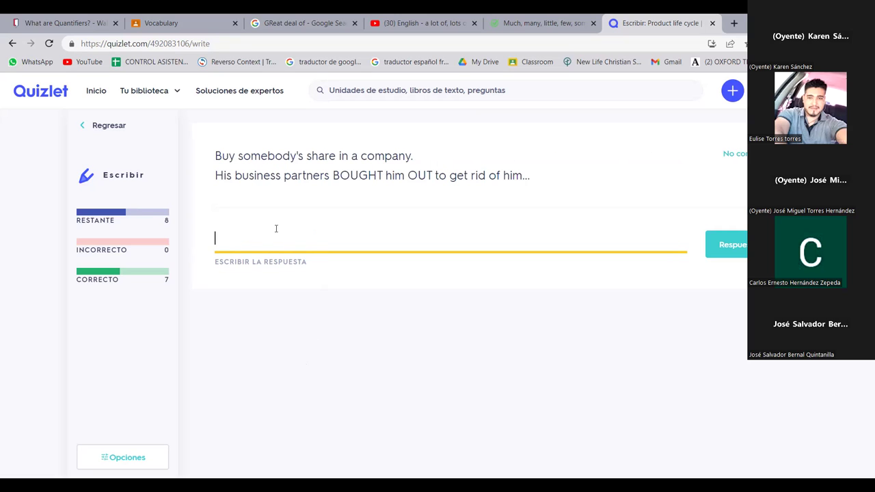
Submit "Buy out" for buying somebody's share in a company and "Demand" for consumer willingness and ability to buy products.
type("Buy out")
key("Return")
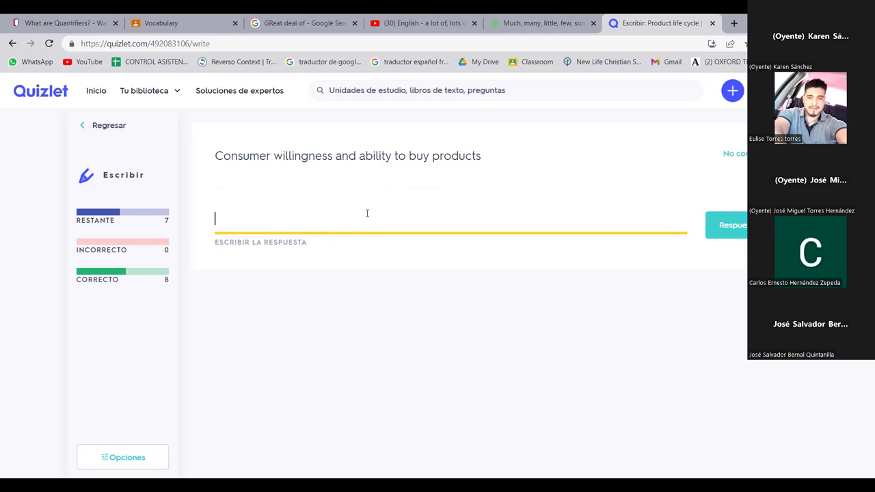
type("Demand")
key("Return")
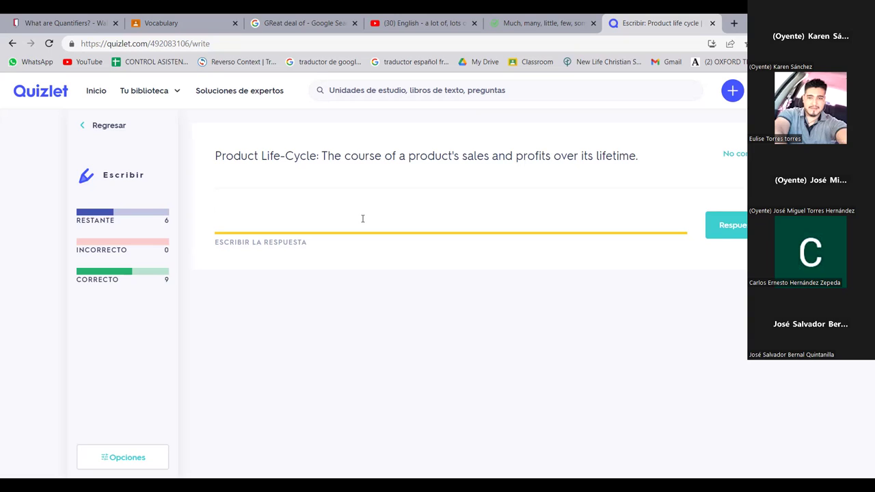
Submit "PLC" for the course of a product's sales and profits and "Market saturation" for the maximized volume in a marketplace.
type("PLC")
key("Return")
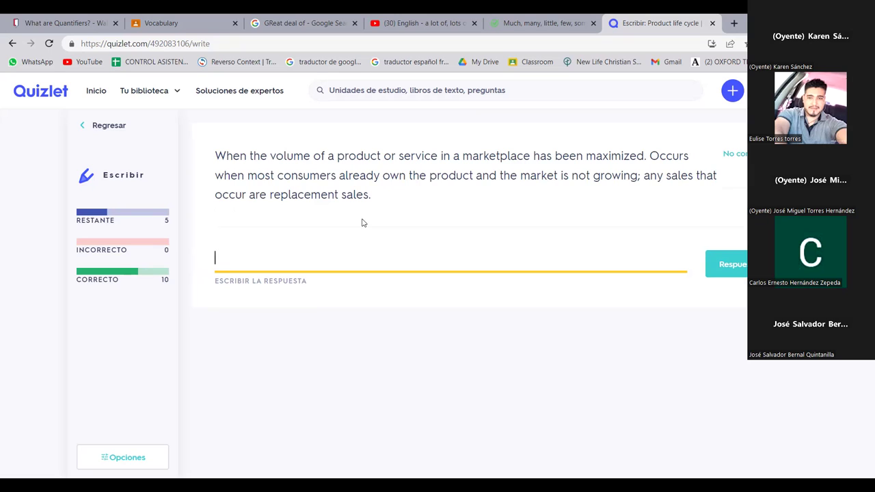
type("Market saturation")
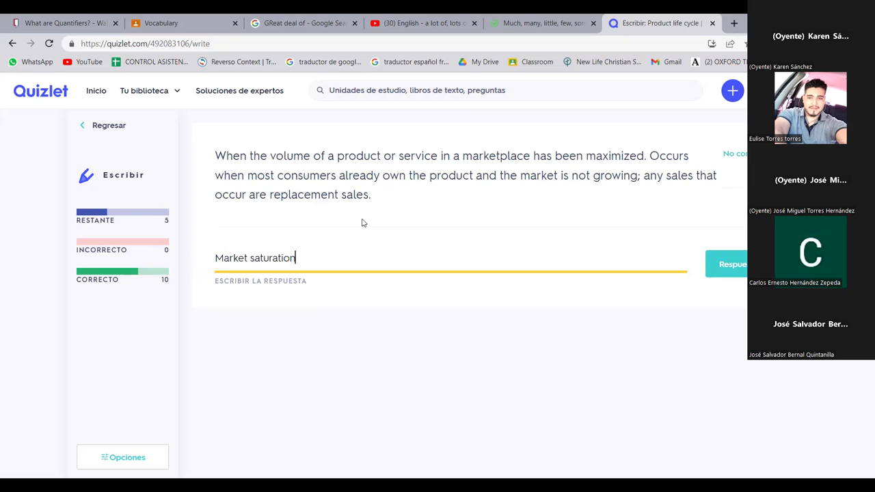
key("Return")
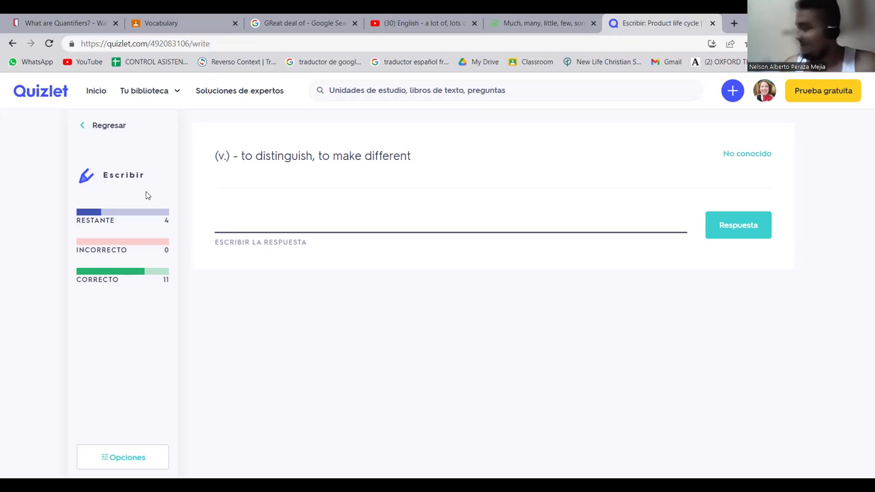
Answer the definition "to distinguish, to make different" with "differenciate", spelled with a double f, and submit it.
left_click(472, 215)
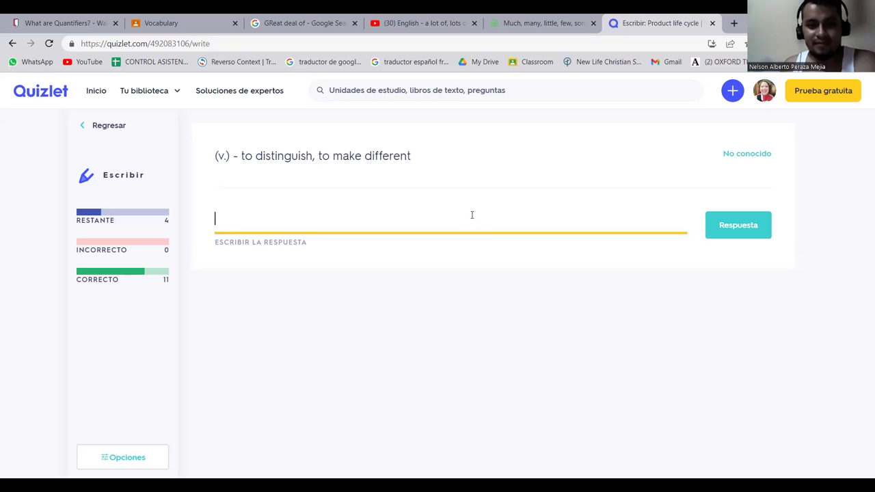
type("dif")
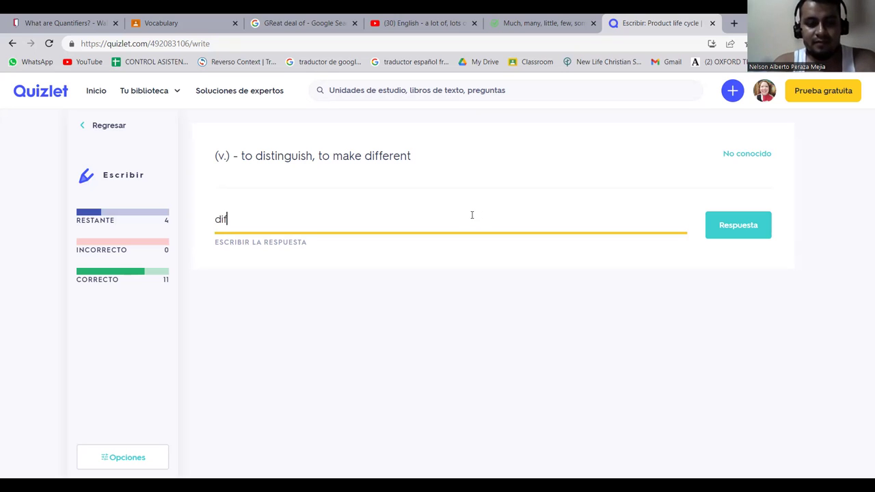
type("erenciate")
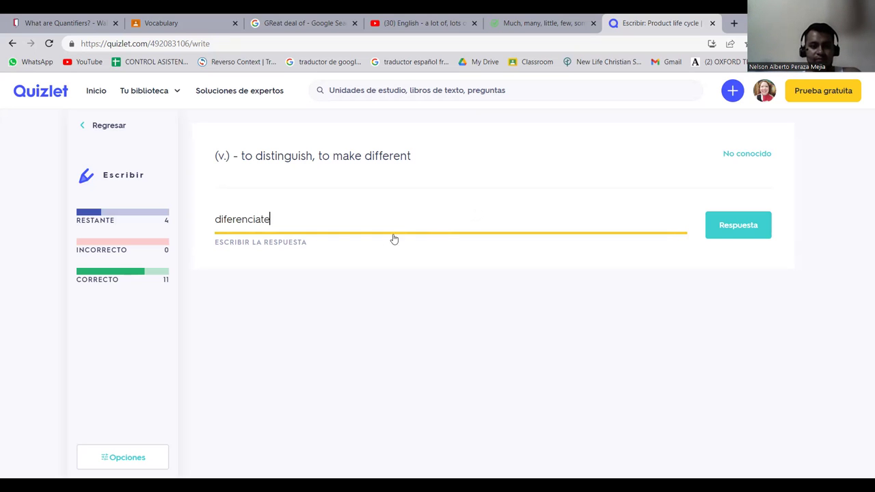
left_click(226, 226)
type("f")
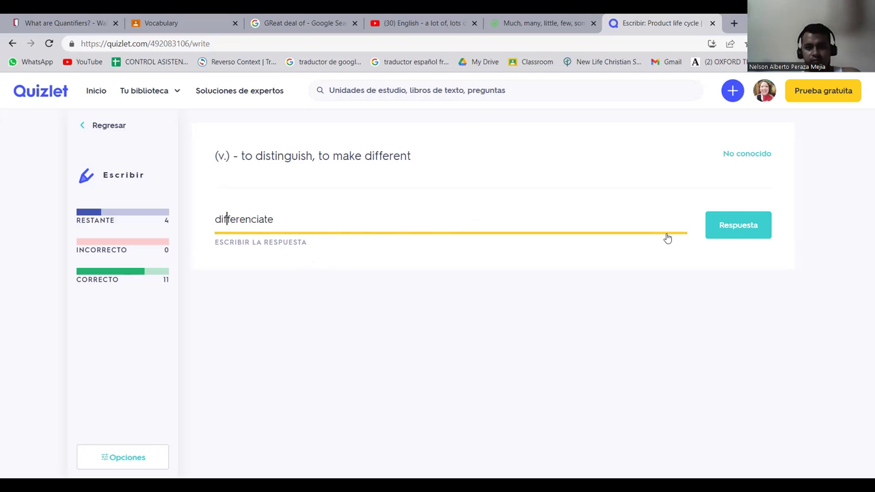
key("Return")
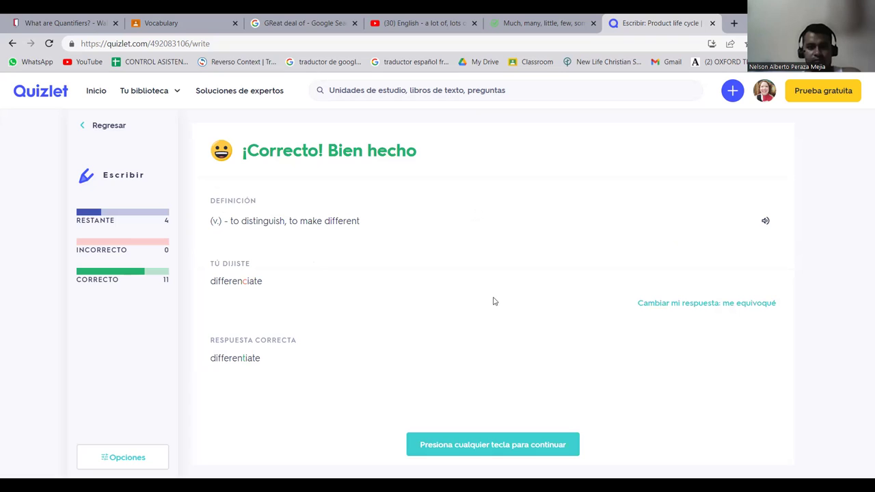